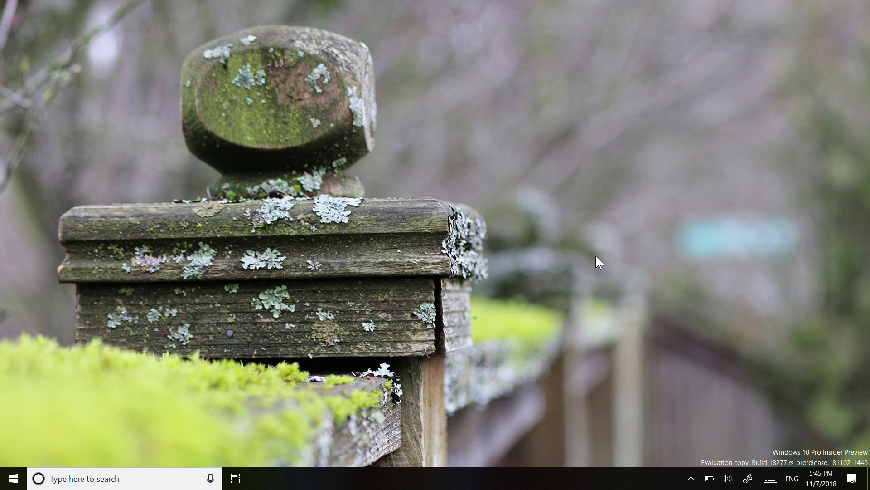
# - Check the Windows version with winver, then close the About Windows window
pyautogui.click(61, 474)
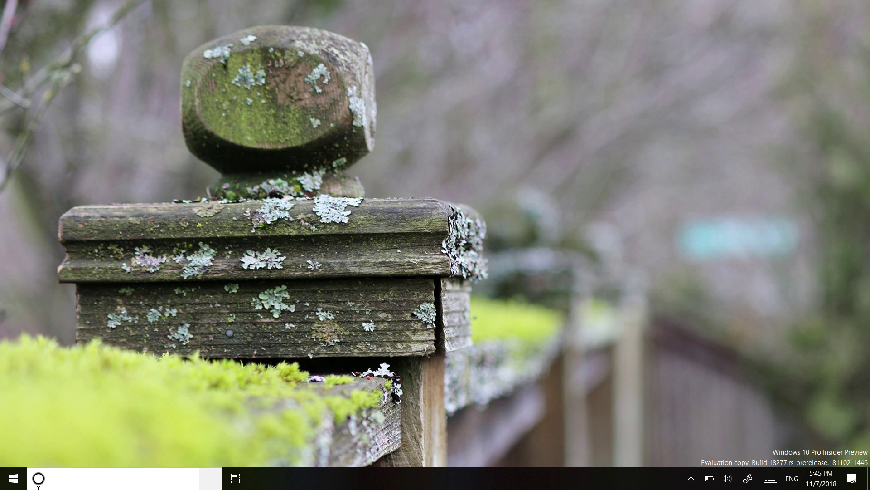
pyautogui.write('winver')
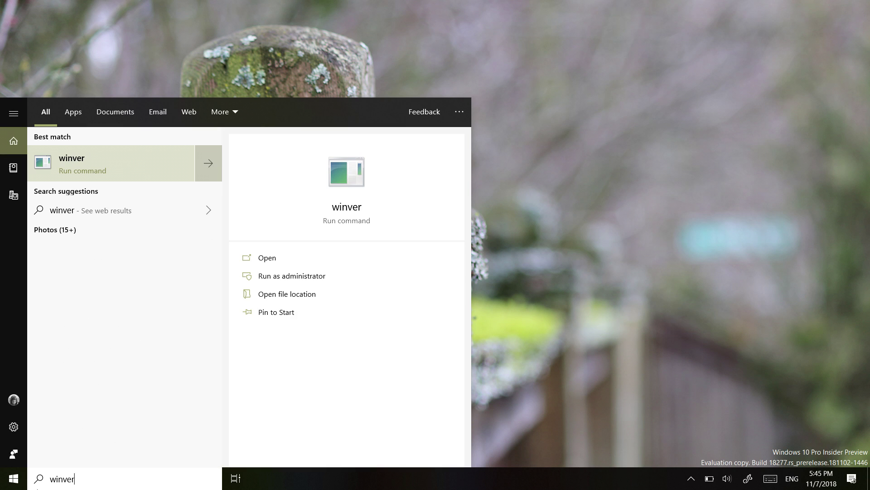
pyautogui.press('Return')
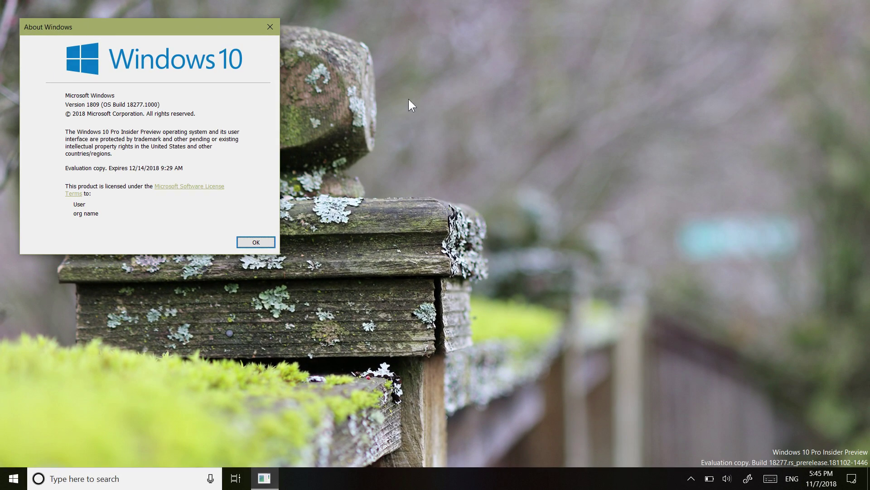
pyautogui.click(274, 24)
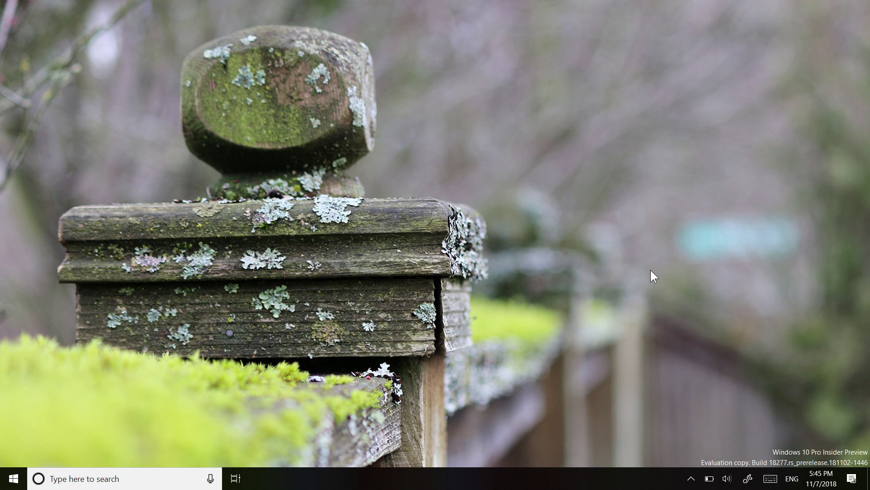
# - Look over the Start menu and its search pane, then dismiss the Start menu
pyautogui.click(14, 479)
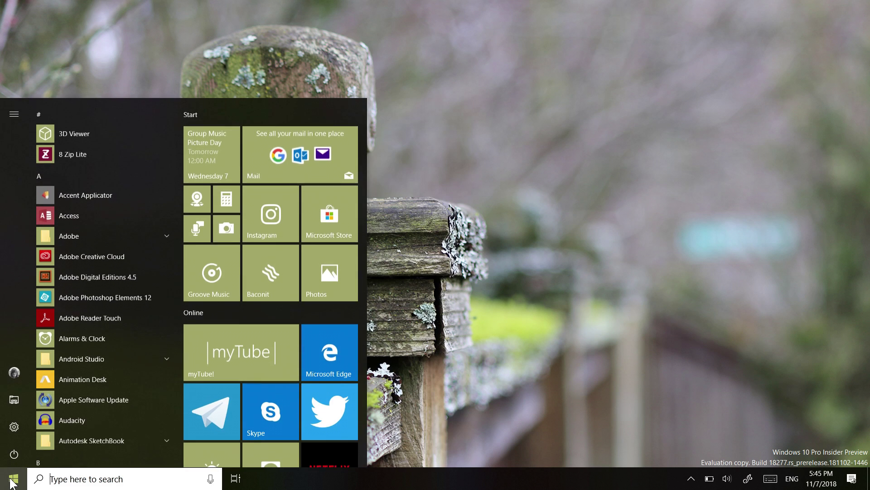
pyautogui.click(67, 484)
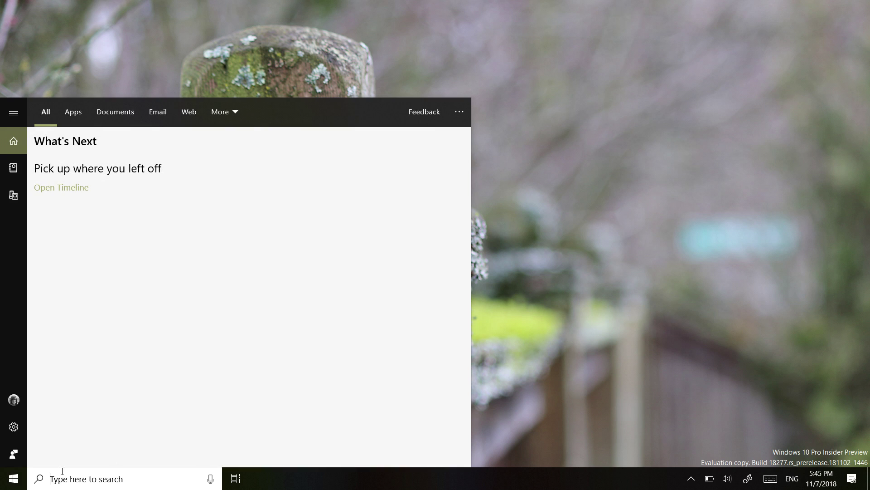
pyautogui.click(13, 478)
pyautogui.press('Escape')
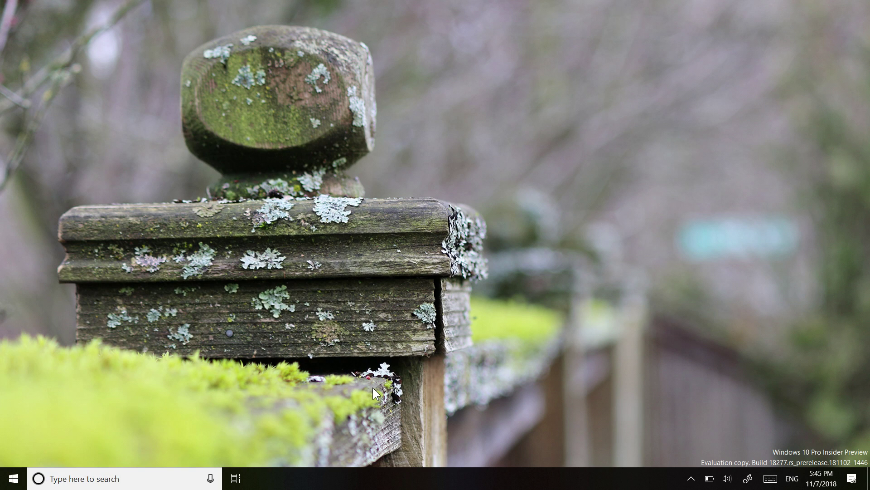
# - In Action Center, lower screen brightness to 27 and bring up Airplane mode tile options
pyautogui.click(850, 482)
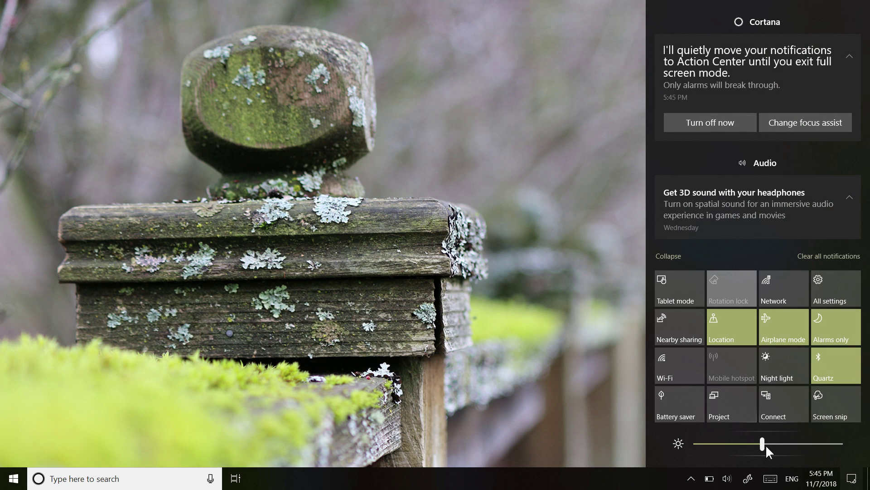
pyautogui.moveTo(764, 444)
pyautogui.mouseDown()
pyautogui.moveTo(707, 445)
pyautogui.moveTo(818, 428)
pyautogui.moveTo(736, 449)
pyautogui.moveTo(762, 449)
pyautogui.mouseUp()
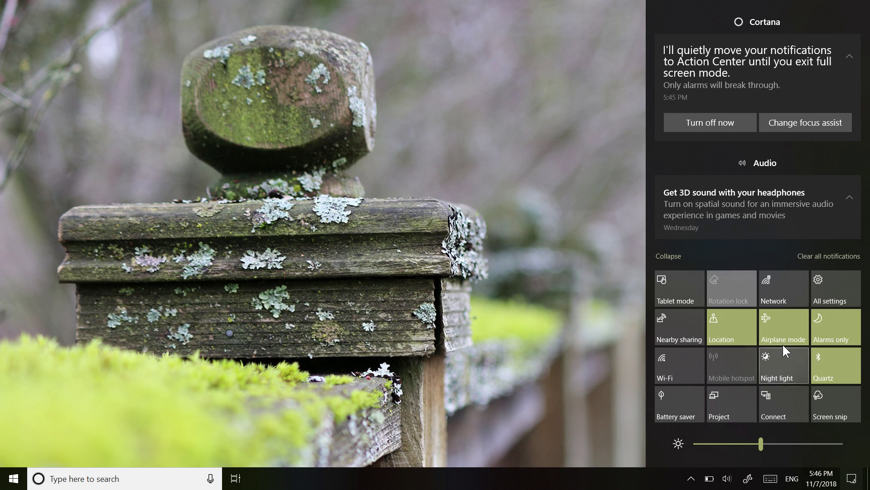
pyautogui.rightClick(784, 317)
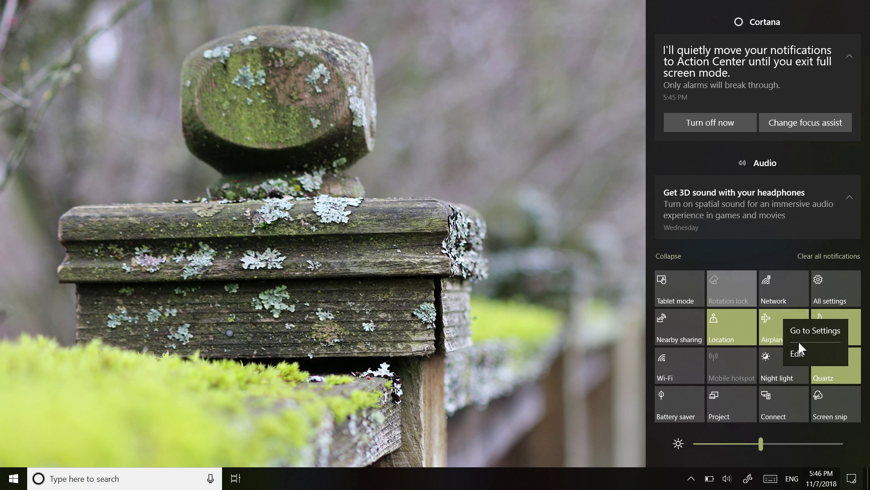
pyautogui.click(837, 354)
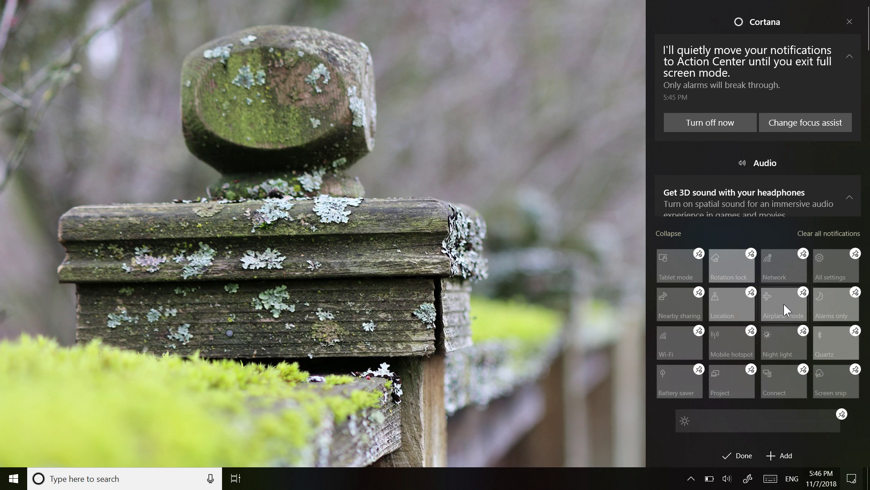
pyautogui.moveTo(784, 304)
pyautogui.mouseDown()
pyautogui.moveTo(764, 303)
pyautogui.moveTo(787, 307)
pyautogui.moveTo(794, 296)
pyautogui.moveTo(854, 308)
pyautogui.moveTo(772, 304)
pyautogui.mouseUp()
pyautogui.click(803, 291)
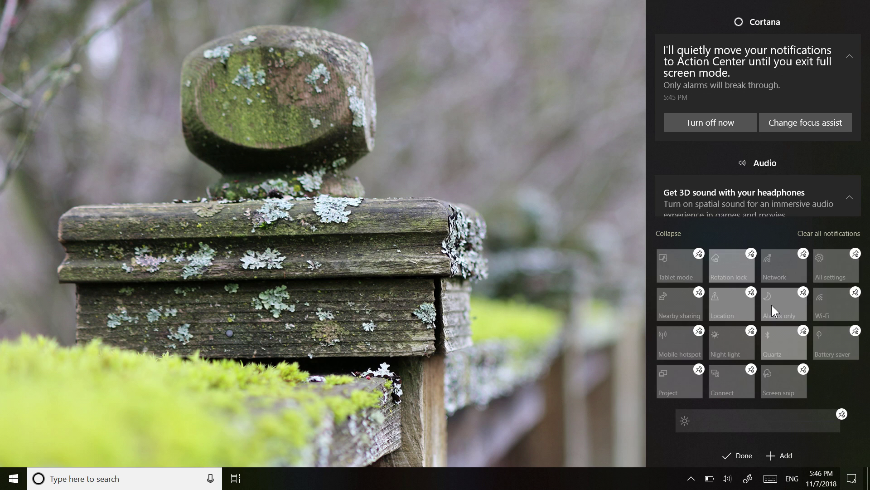
pyautogui.click(774, 451)
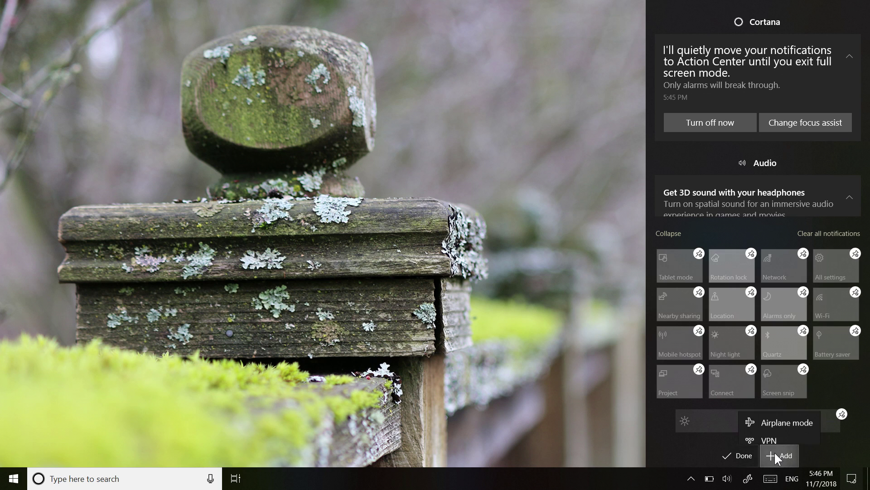
pyautogui.click(774, 413)
pyautogui.moveTo(827, 384); pyautogui.dragTo(761, 304)
pyautogui.moveTo(767, 424); pyautogui.dragTo(771, 358)
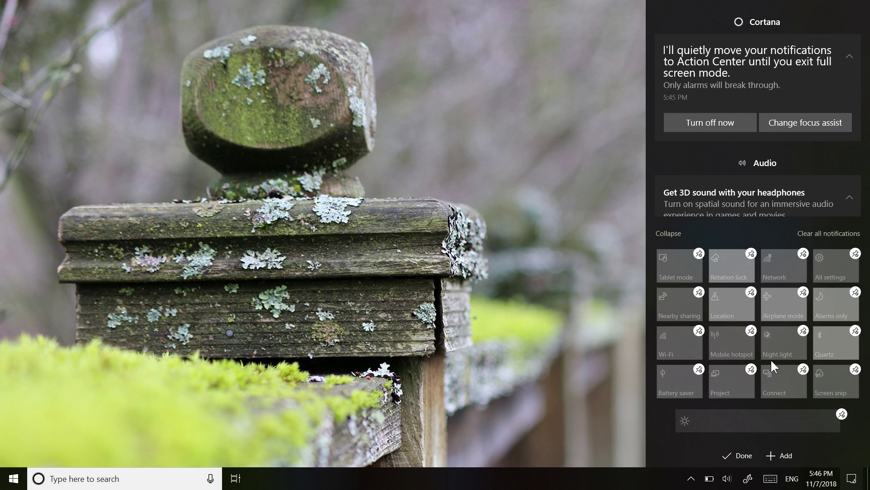
pyautogui.click(737, 455)
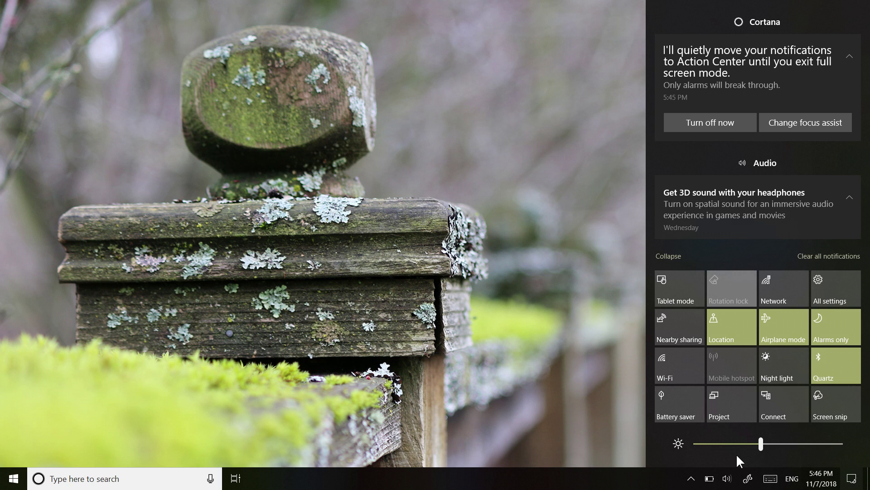
# - Find the 'fix app' setting and switch off Let Windows fix apps that are blurry
pyautogui.click(833, 305)
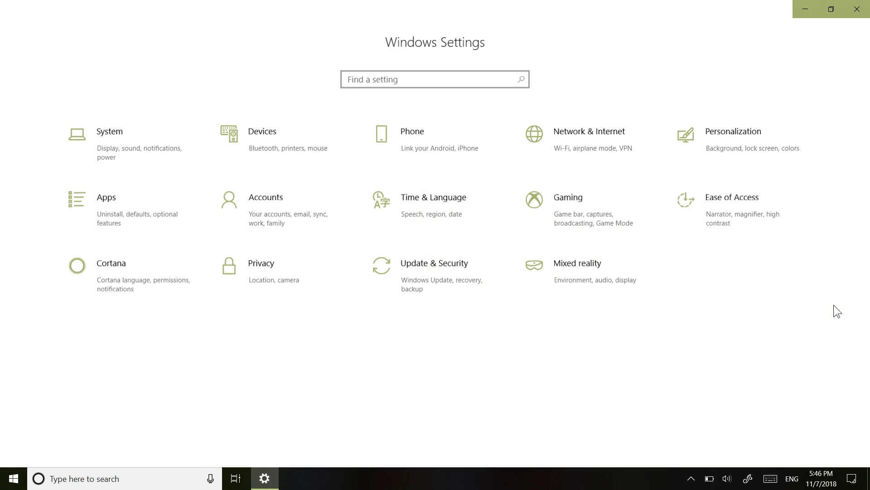
pyautogui.press('XF86MonBrightnessDown')
pyautogui.press('XF86MonBrightnessDown')
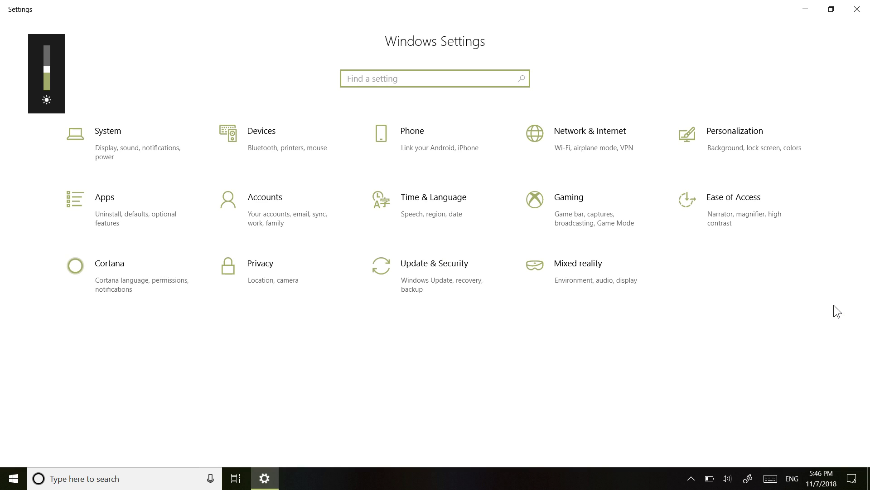
pyautogui.write('fix app')
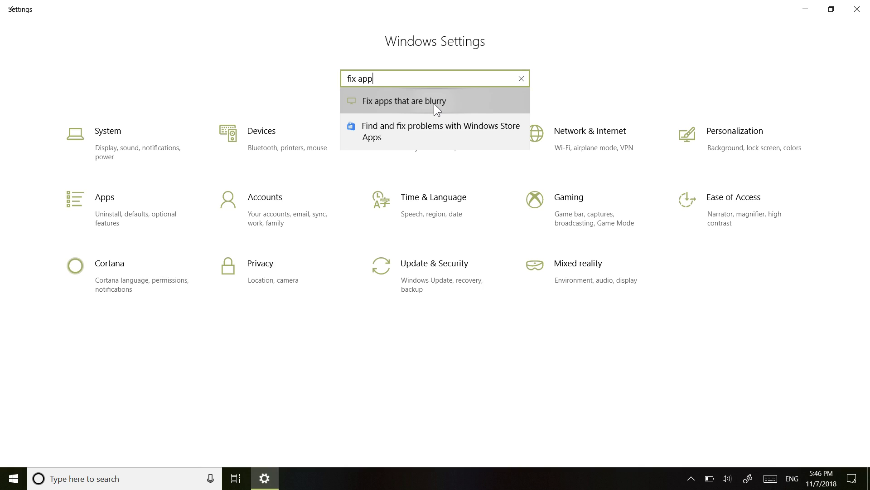
pyautogui.click(435, 104)
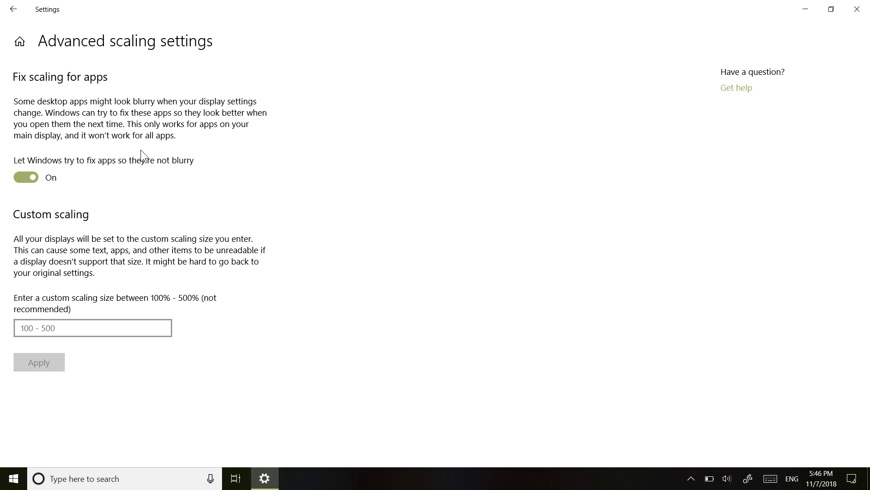
pyautogui.click(31, 180)
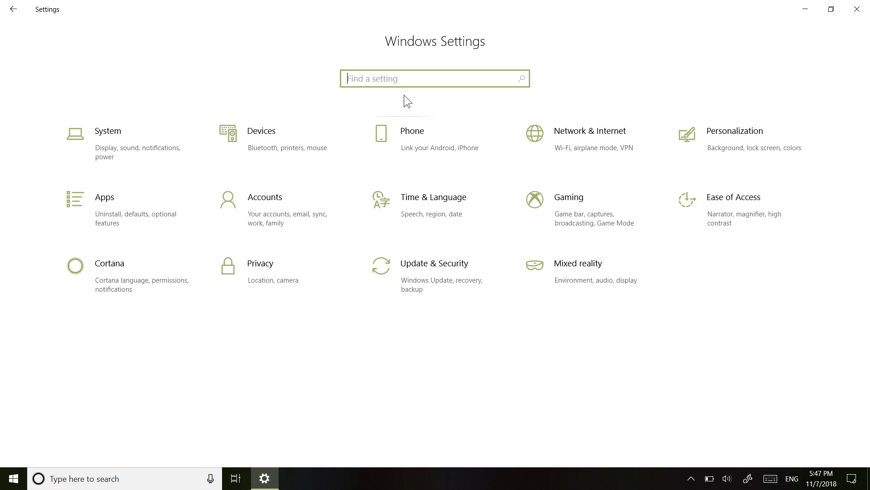
# - Open the Japanese language options and the Microsoft IME keyboard settings under Time & Language
pyautogui.click(433, 196)
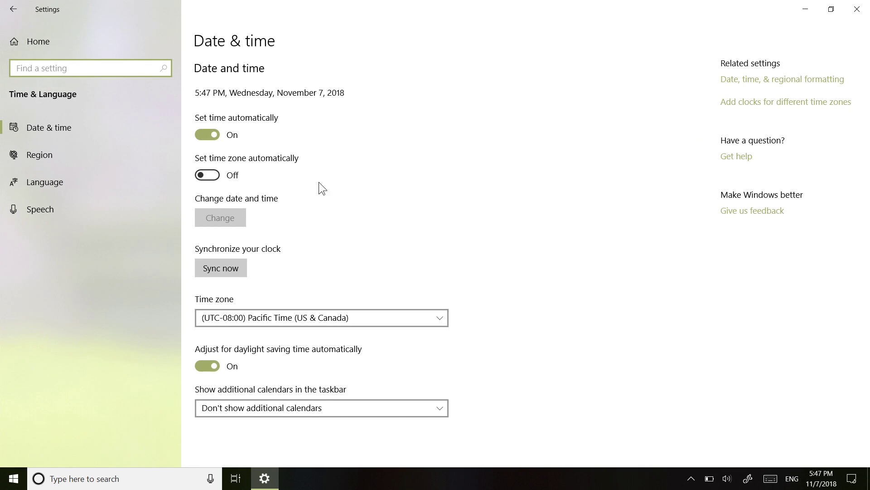
pyautogui.click(139, 181)
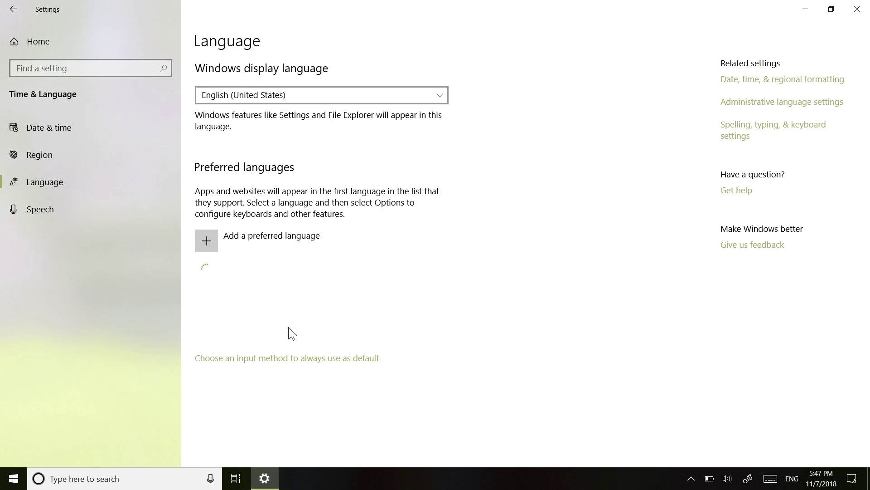
pyautogui.click(290, 327)
pyautogui.click(349, 357)
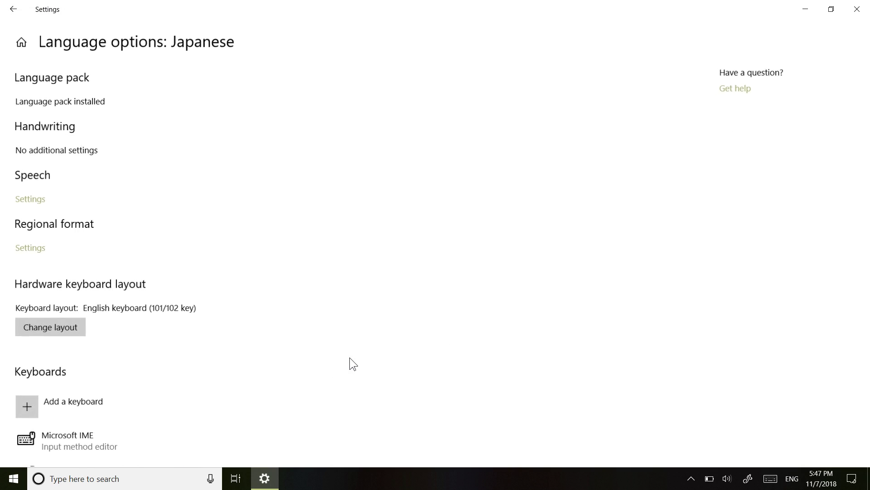
pyautogui.scroll(-2, 241, 375)
pyautogui.click(237, 376)
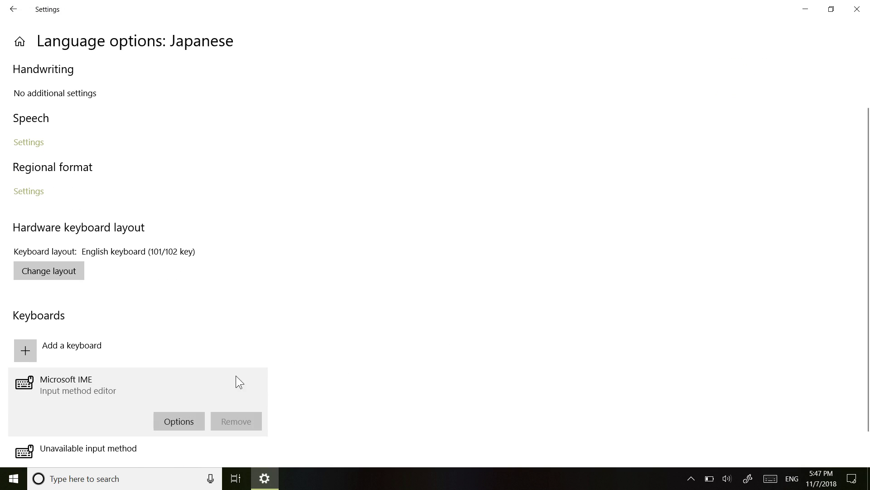
pyautogui.click(177, 419)
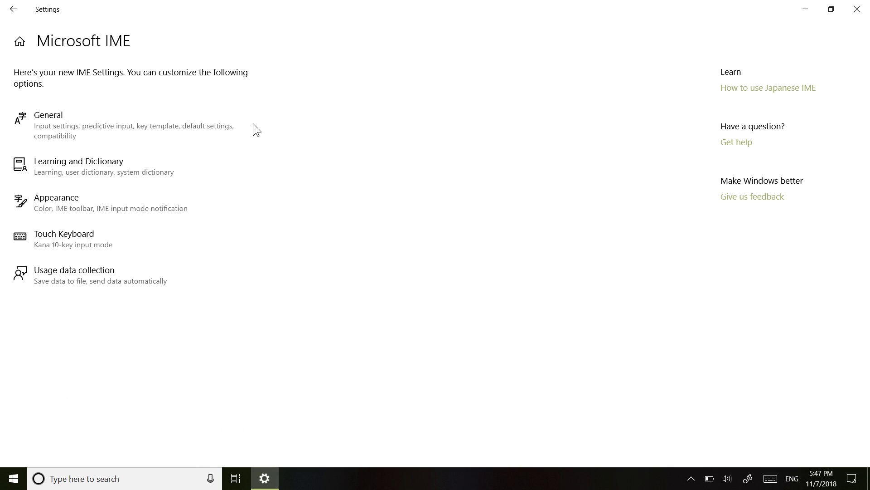
# - Review the Microsoft IME General settings, then return to the Settings home page
pyautogui.click(166, 133)
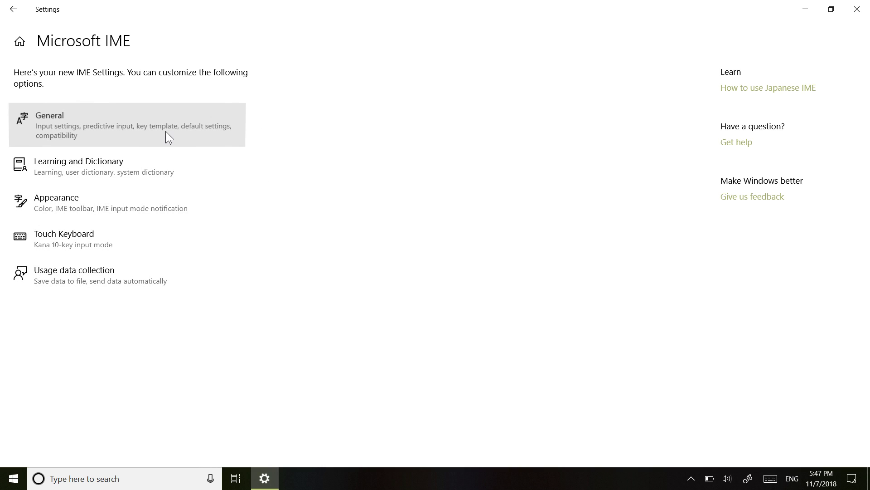
pyautogui.scroll(-15, 230, 329)
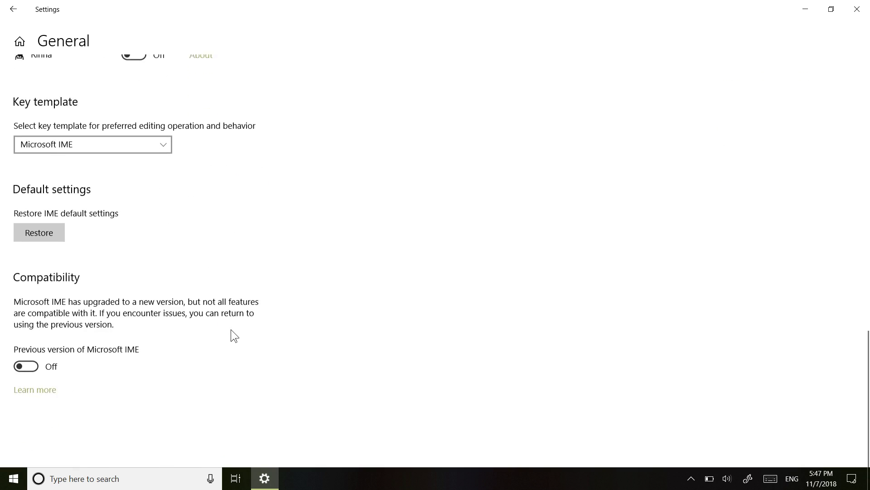
pyautogui.scroll(12, 230, 329)
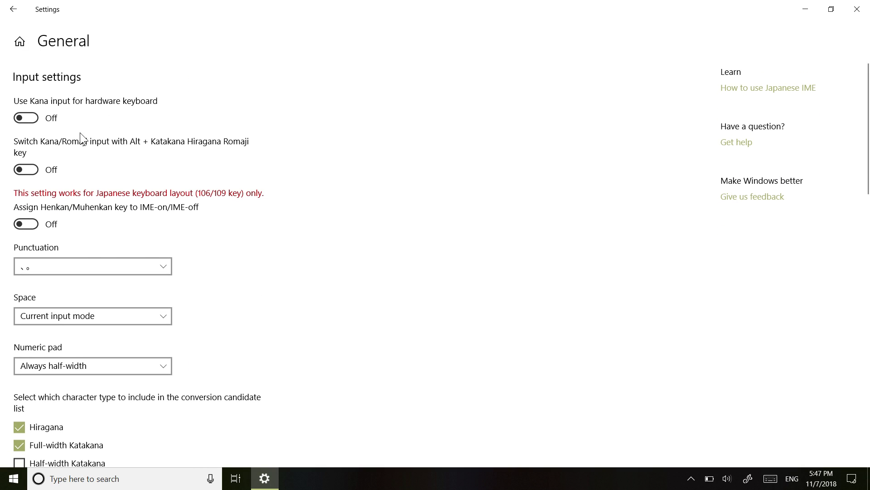
pyautogui.scroll(-3, 88, 148)
pyautogui.scroll(-4, 88, 147)
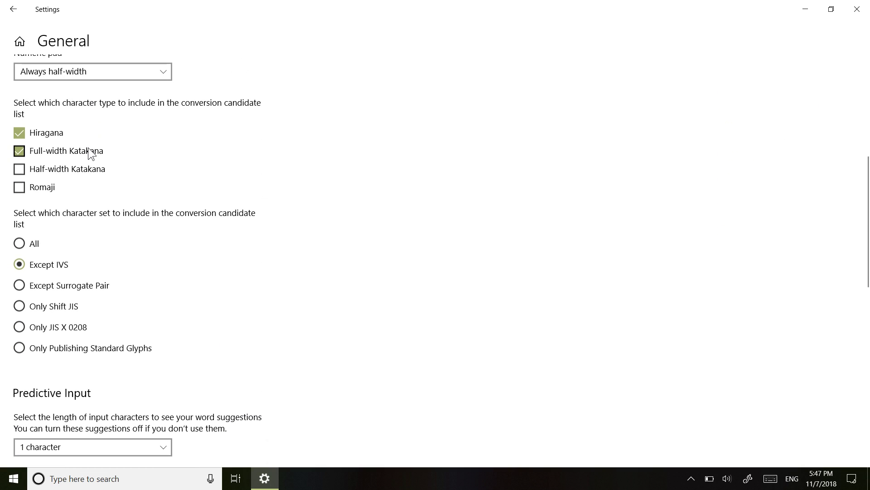
pyautogui.click(19, 41)
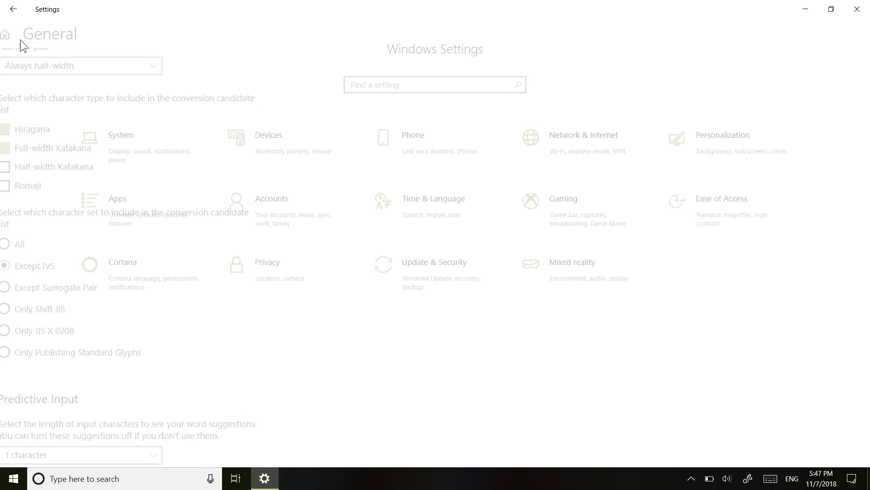
# - Close Settings and launch Feedback Hub by searching 'feedb'
pyautogui.click(857, 9)
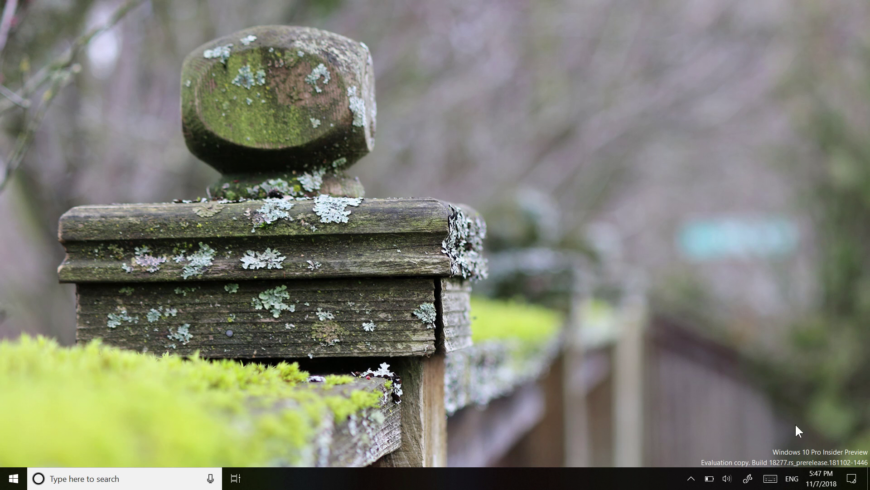
pyautogui.click(87, 480)
pyautogui.write('feedb')
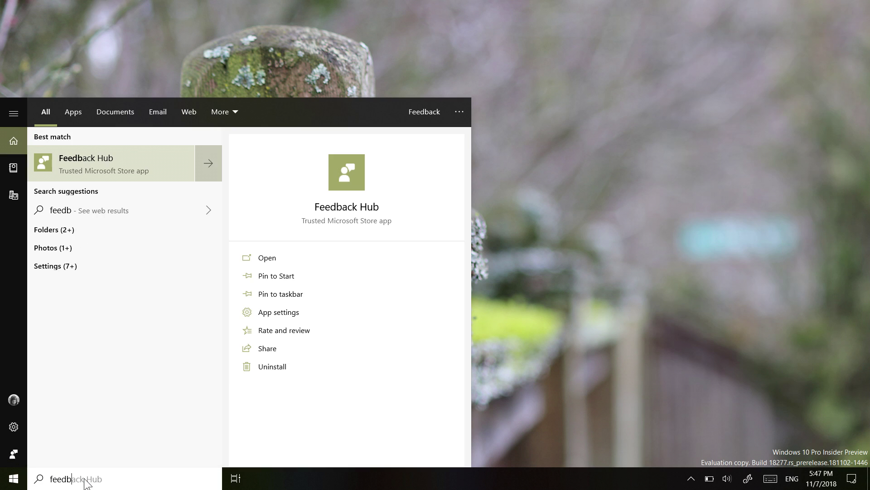
pyautogui.press('Return')
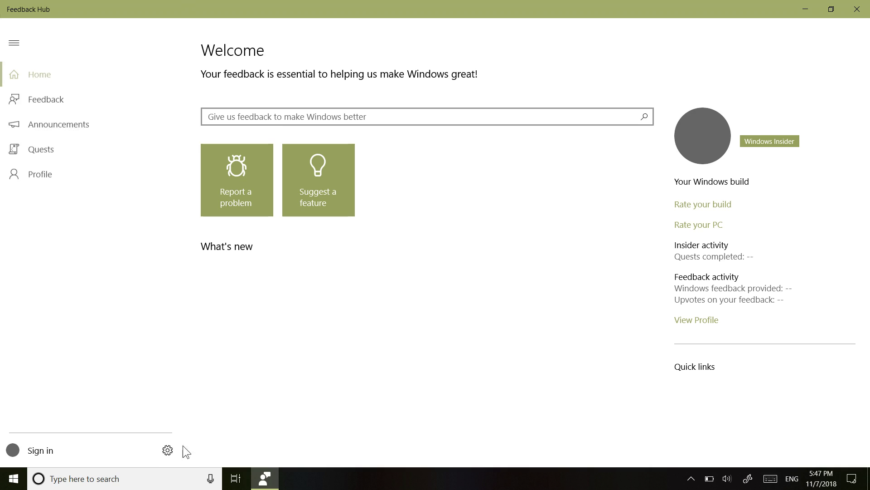
# - Browse the Insider build announcements, retry loading the Feedback page, then close Feedback Hub
pyautogui.click(111, 127)
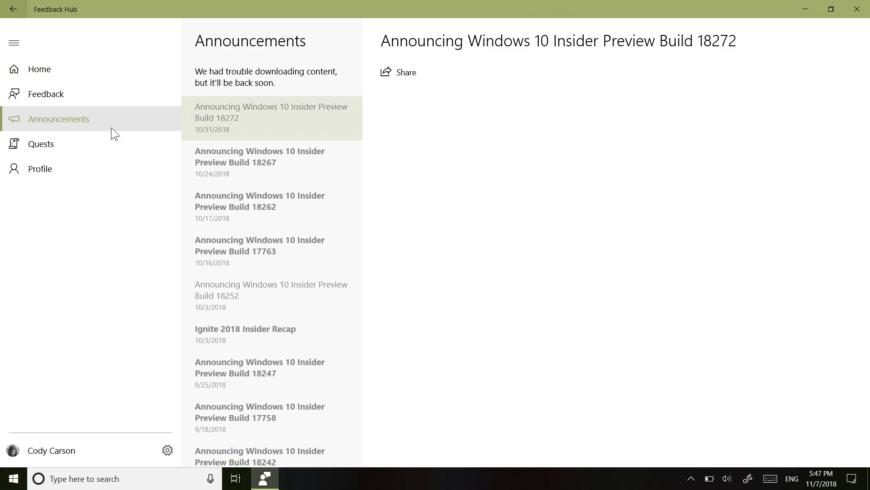
pyautogui.scroll(-15, 488, 225)
pyautogui.scroll(-15, 487, 220)
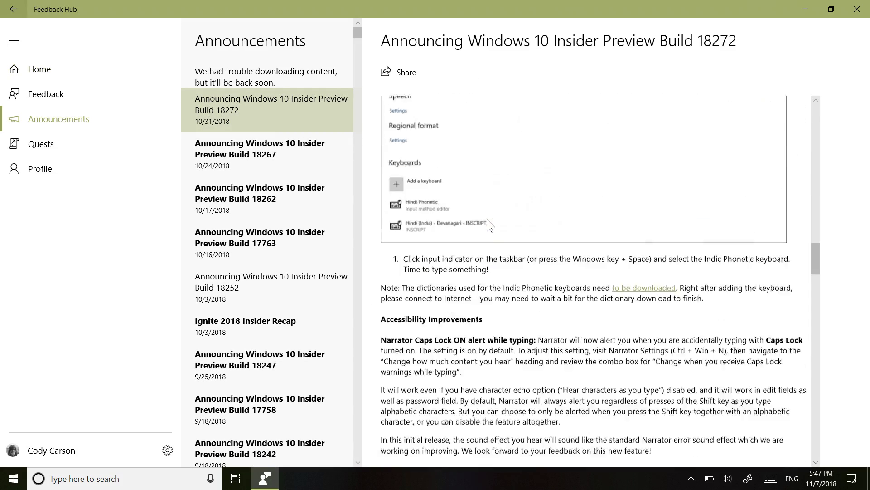
pyautogui.click(59, 95)
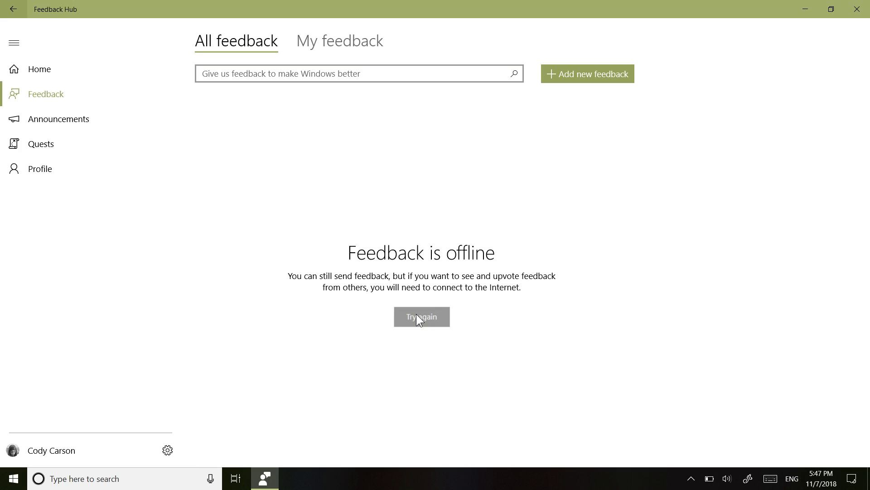
pyautogui.click(433, 319)
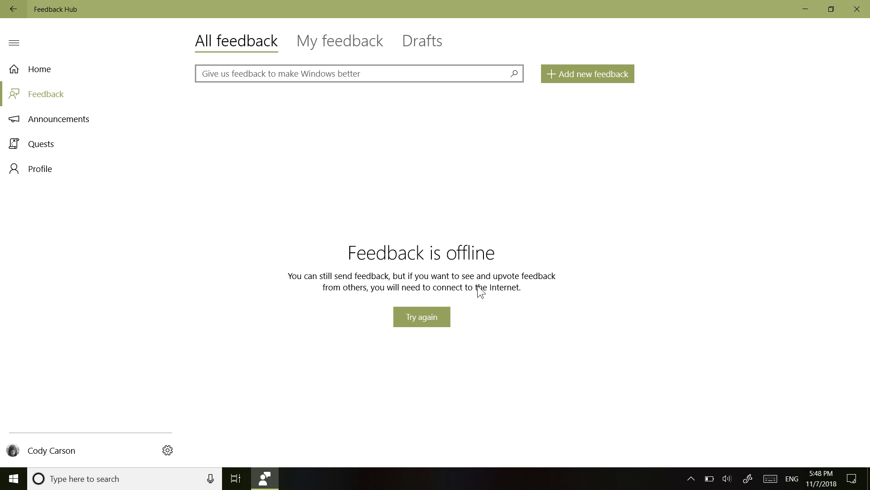
pyautogui.click(857, 9)
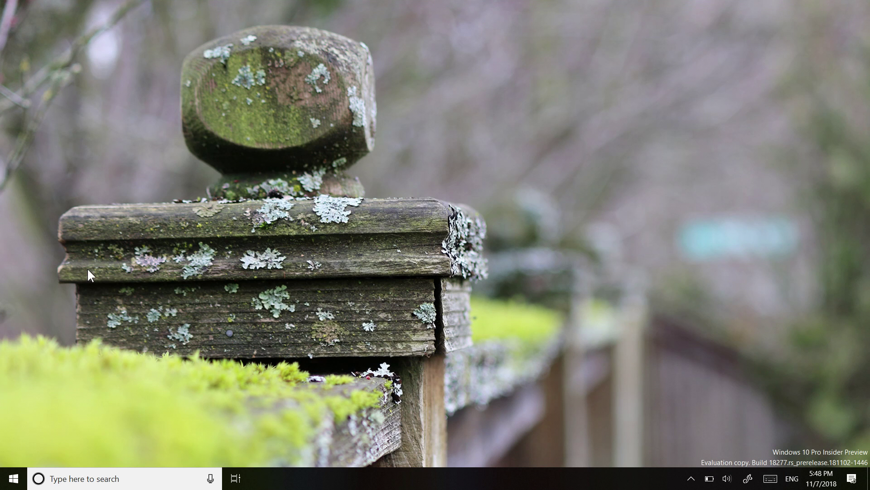
# - Run Check for updates in Update & Security, view the Recovery page, then close Settings
pyautogui.click(7, 471)
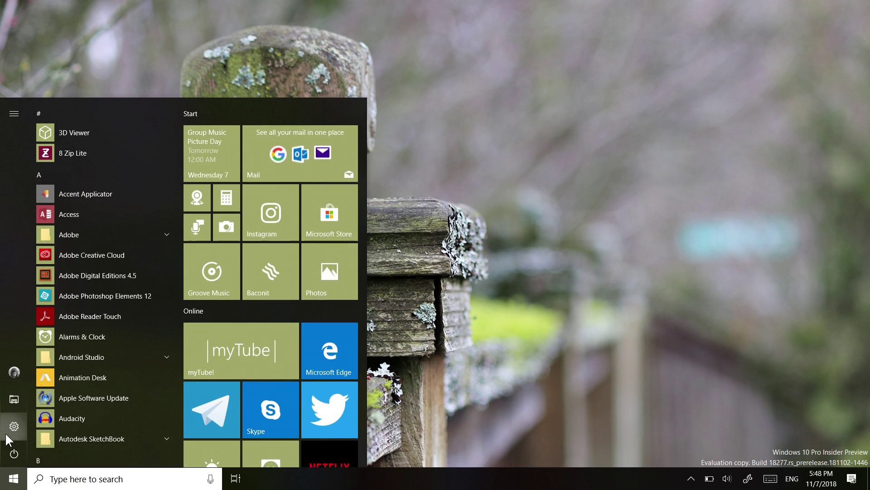
pyautogui.click(6, 432)
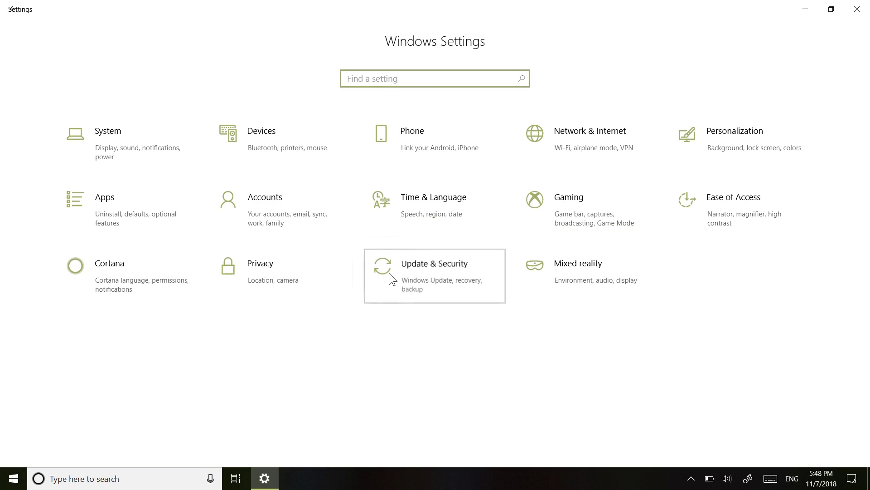
pyautogui.click(389, 272)
pyautogui.click(254, 137)
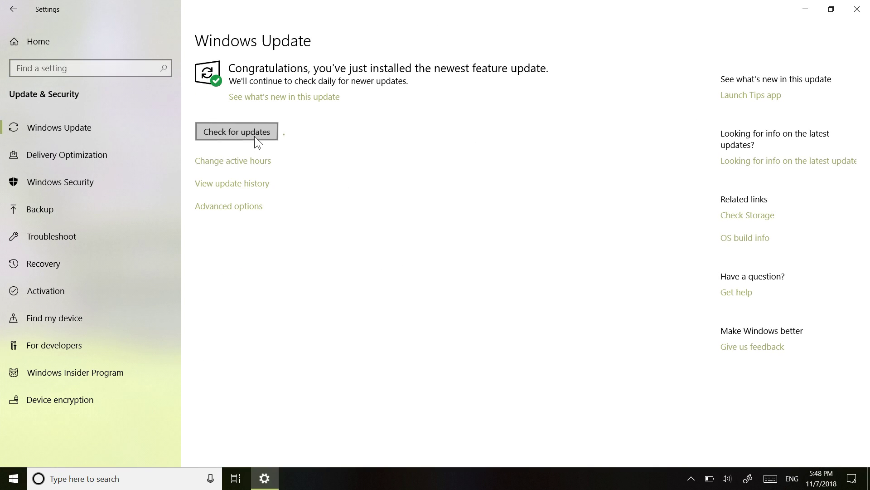
pyautogui.click(84, 264)
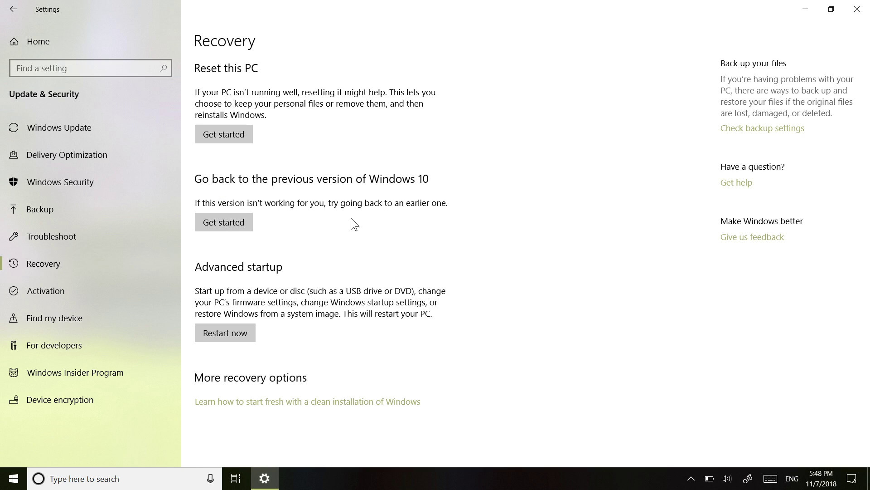
pyautogui.click(857, 8)
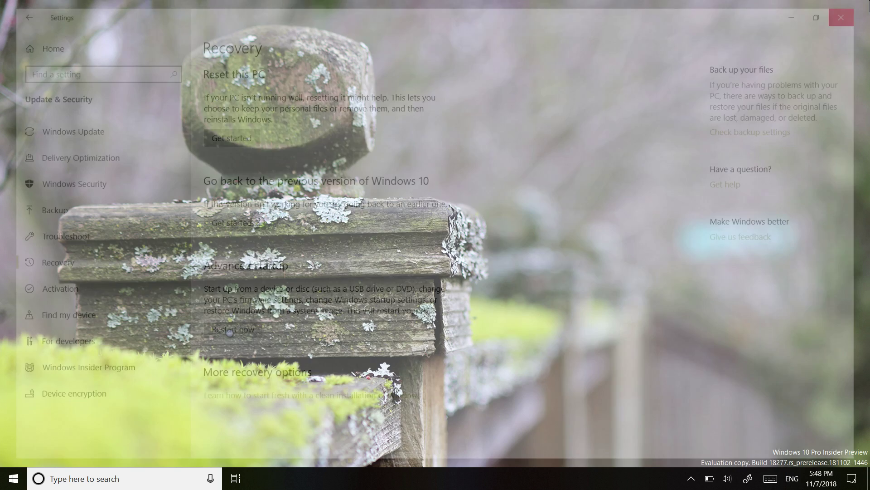